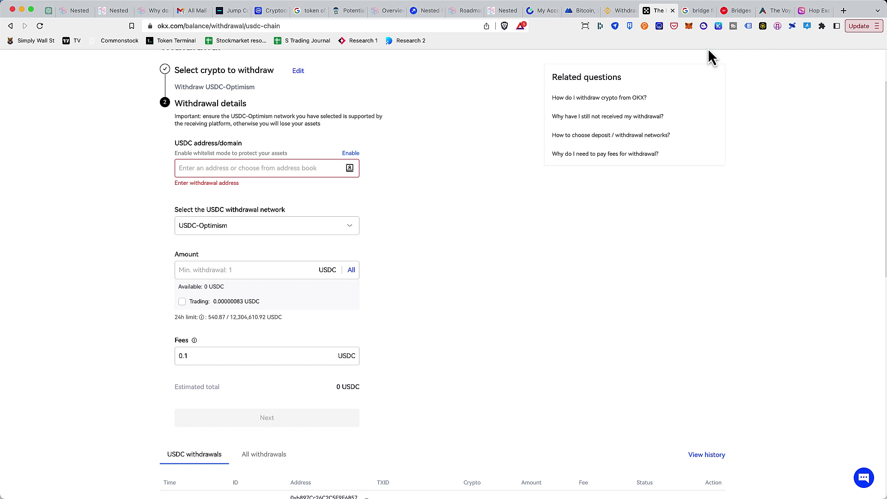
Step: Switch to the Nested.fi explorer showing the Select a network panel
click(496, 10)
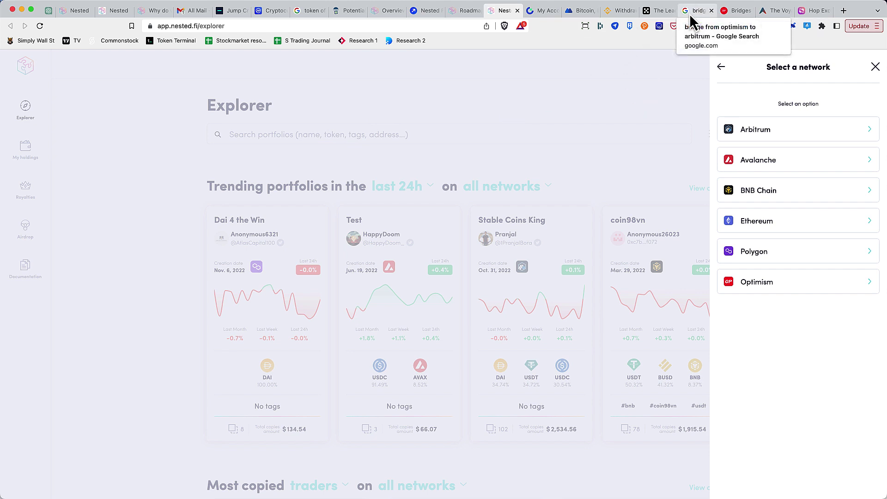
Step: Review Voyager's Optimism-to-BSC swap form, then go to Binance's USDC Withdraw Crypto page
click(733, 12)
click(777, 13)
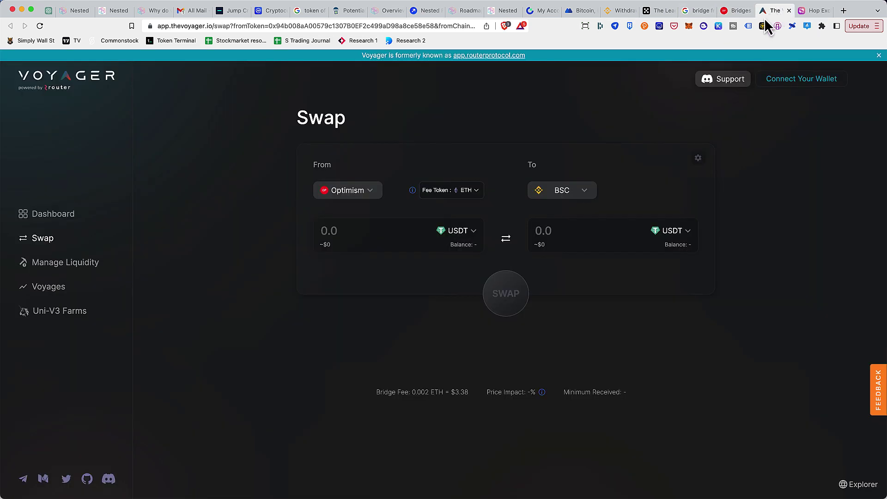
drag(811, 11, 767, 16)
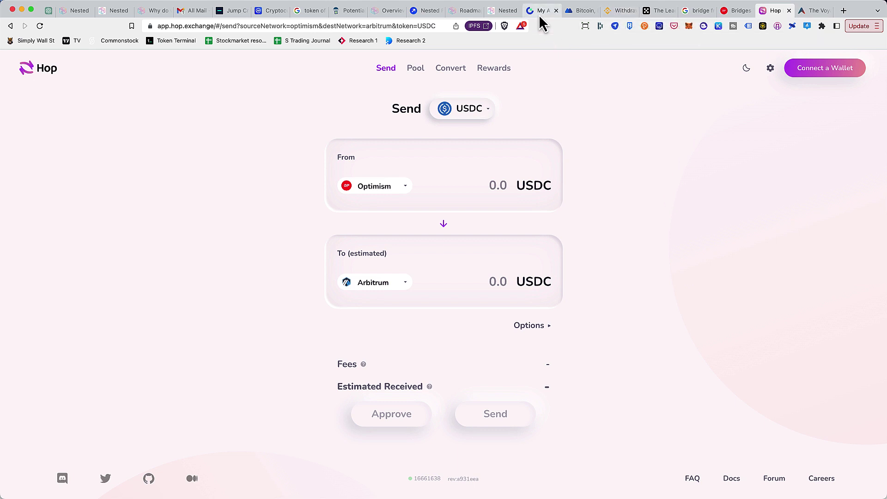
click(620, 10)
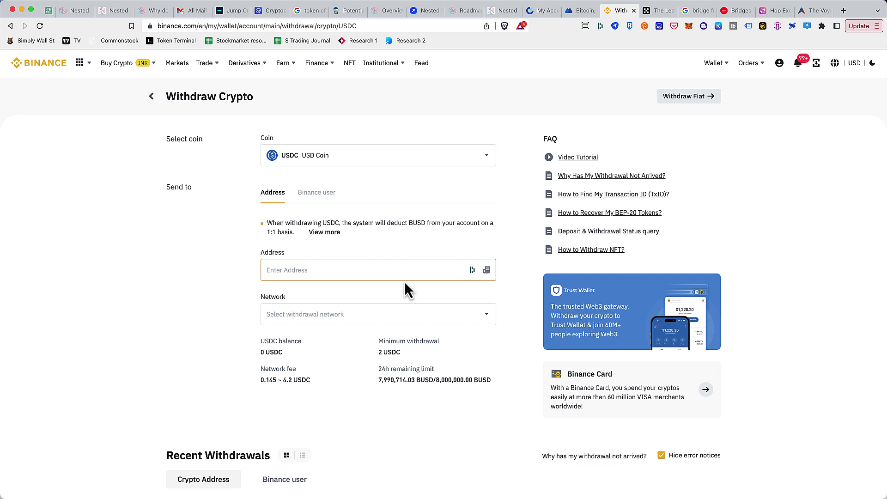
click(483, 316)
scroll(465, 332, down, 2)
scroll(467, 339, down, 5)
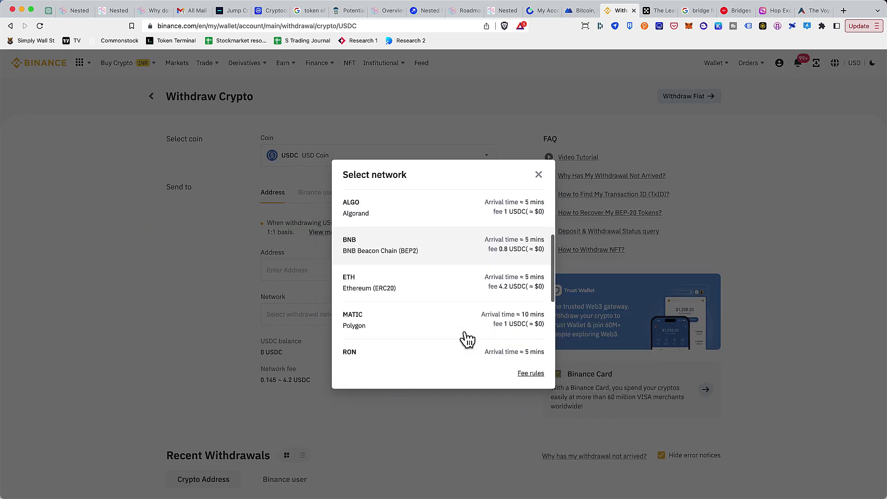
scroll(468, 340, up, 6)
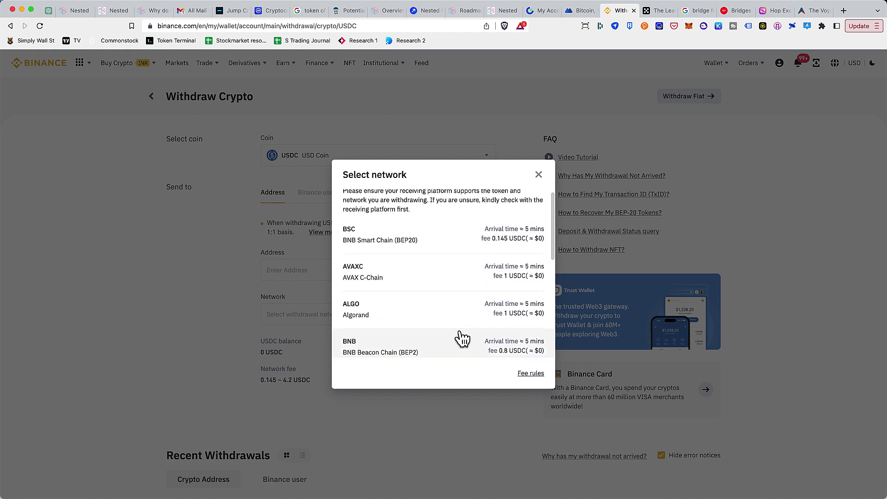
scroll(476, 306, down, 2)
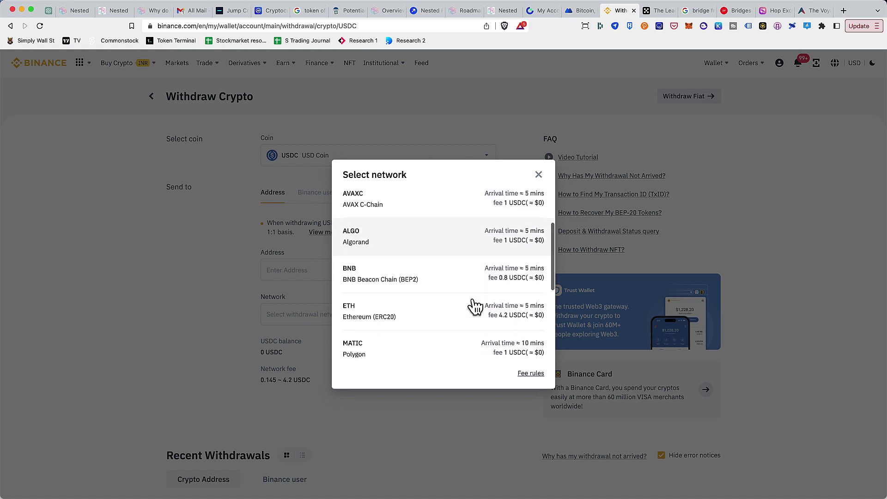
click(539, 175)
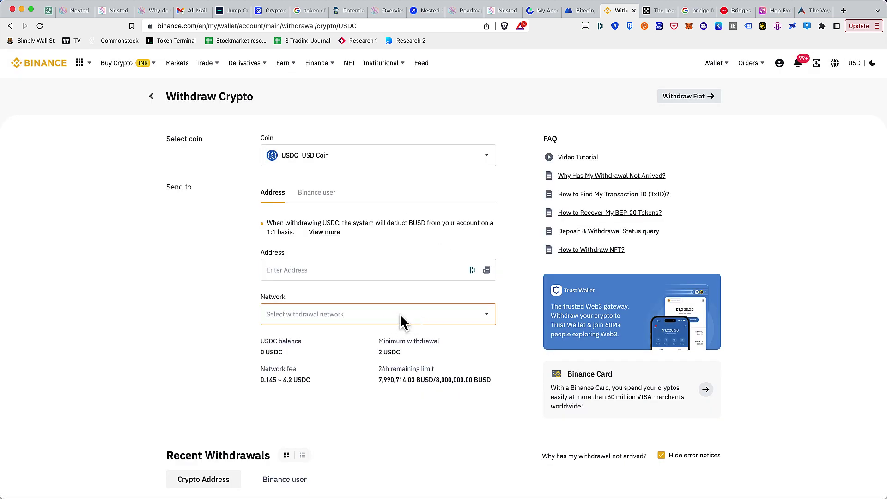
click(420, 265)
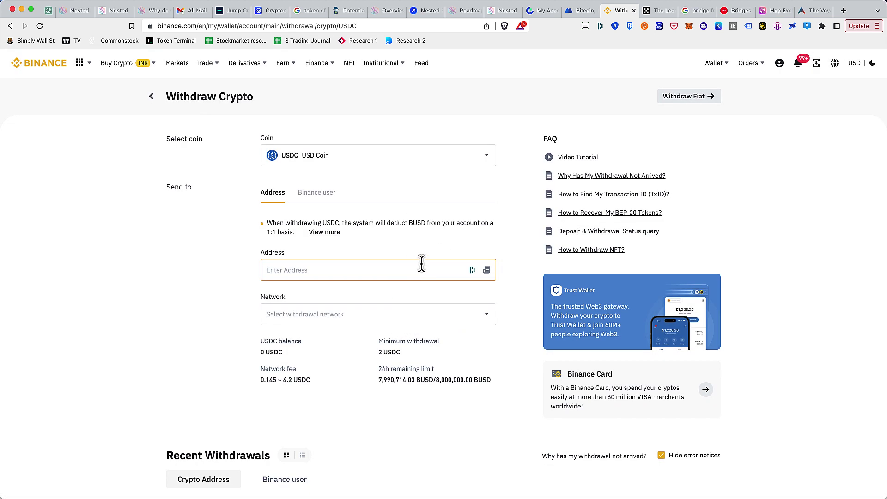
click(530, 99)
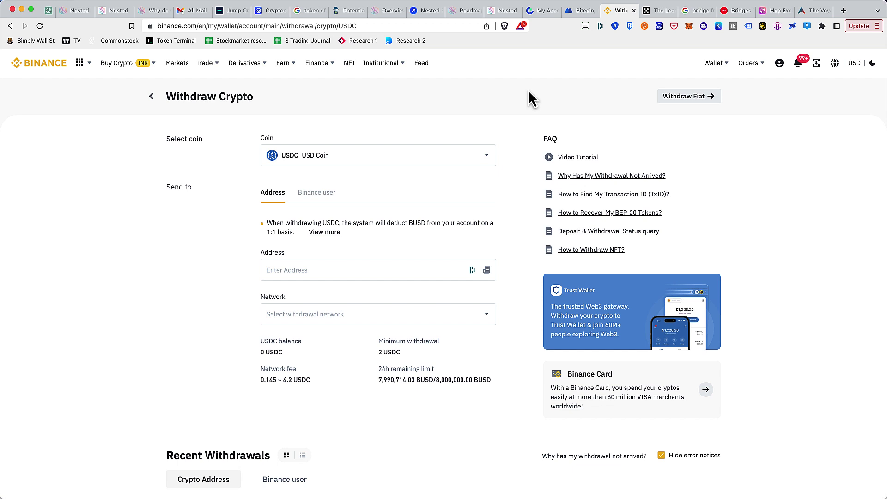
Step: Review MEXC's USDC withdrawal network options
click(579, 12)
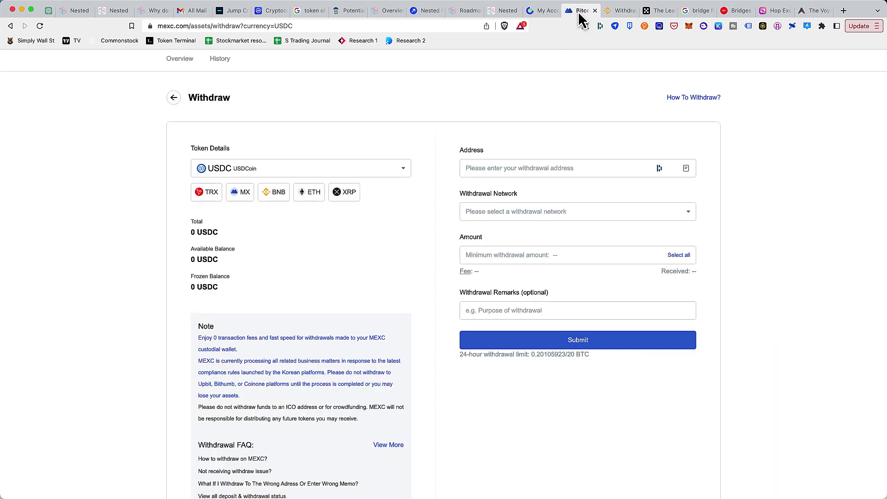
click(683, 211)
scroll(605, 301, down, 2)
scroll(605, 300, down, 1)
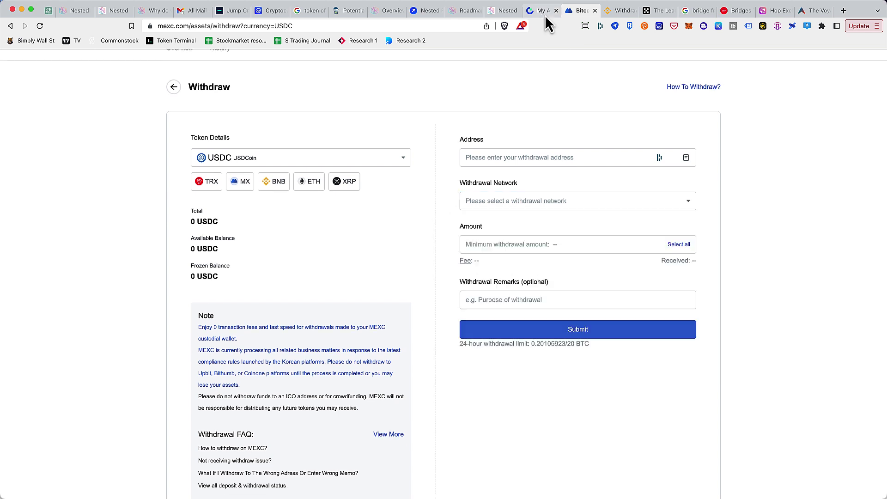
Step: Review Gate.io's USDC withdrawal networks, then return to OKX's USDC-Optimism withdrawal form
click(541, 12)
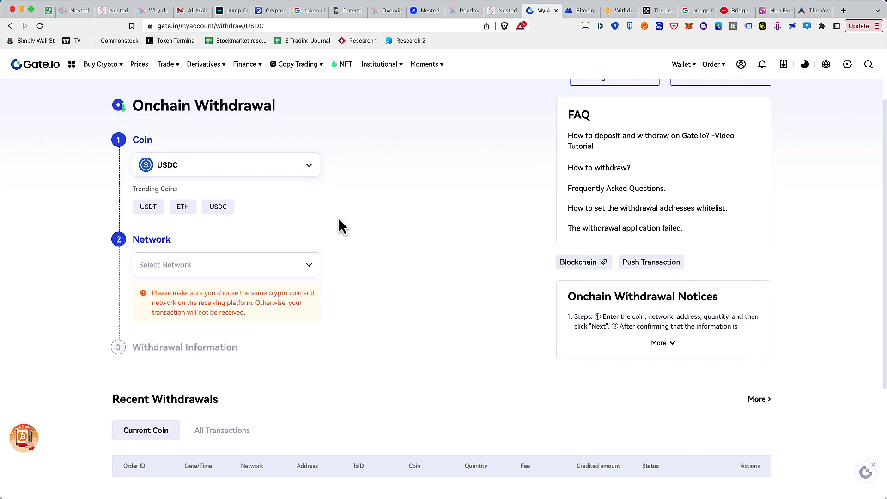
click(301, 265)
click(423, 269)
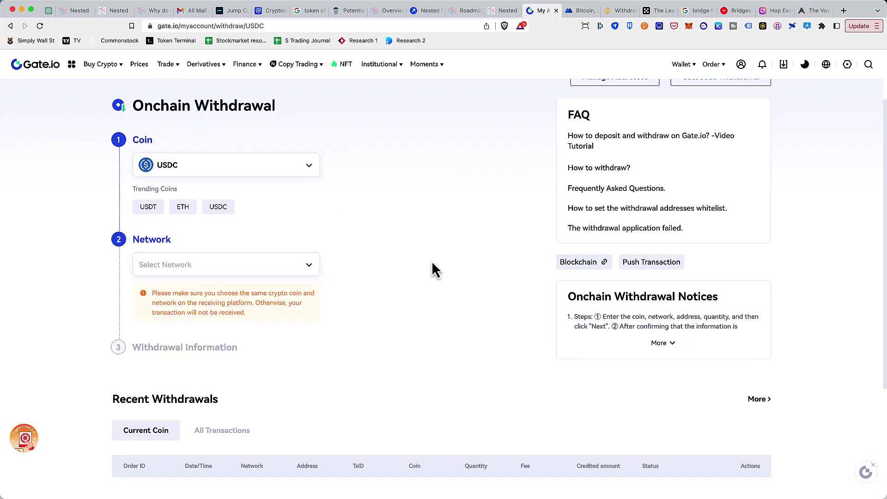
scroll(431, 261, down, 1)
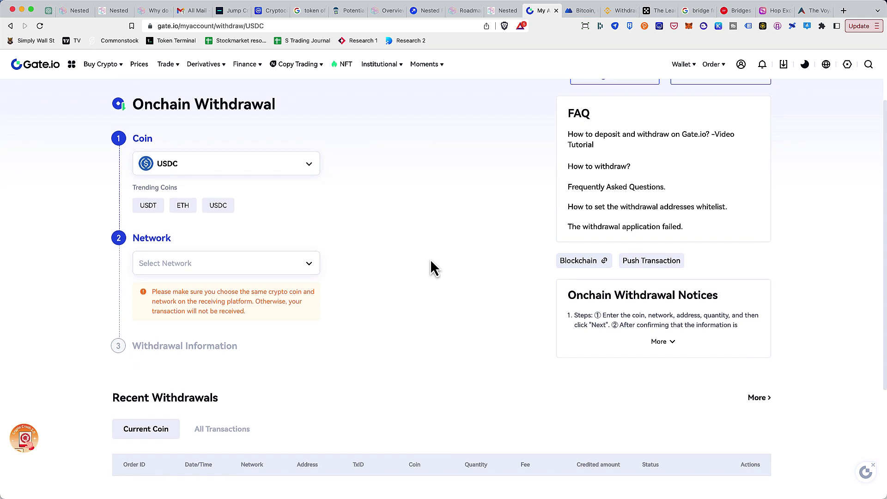
click(651, 12)
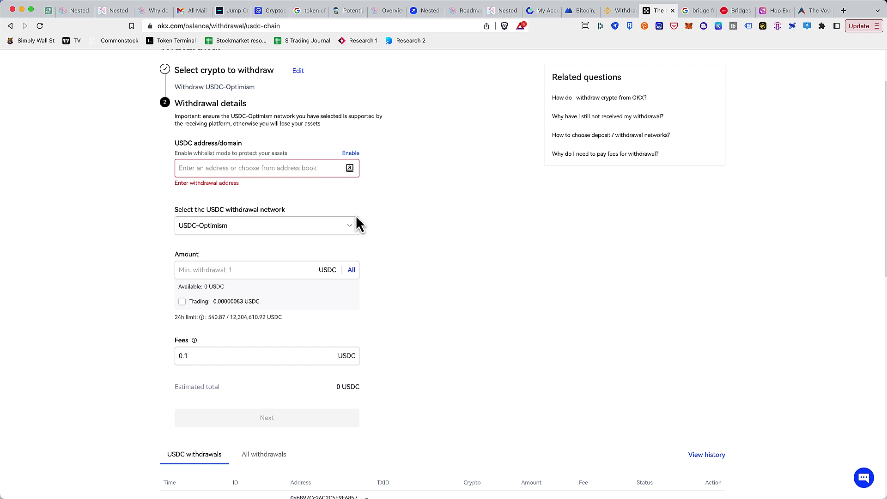
Step: Confirm OKX's USDC-Arbitrum one network is suspended, keep USDC-Optimism, then view bridge search results
scroll(356, 224, up, 1)
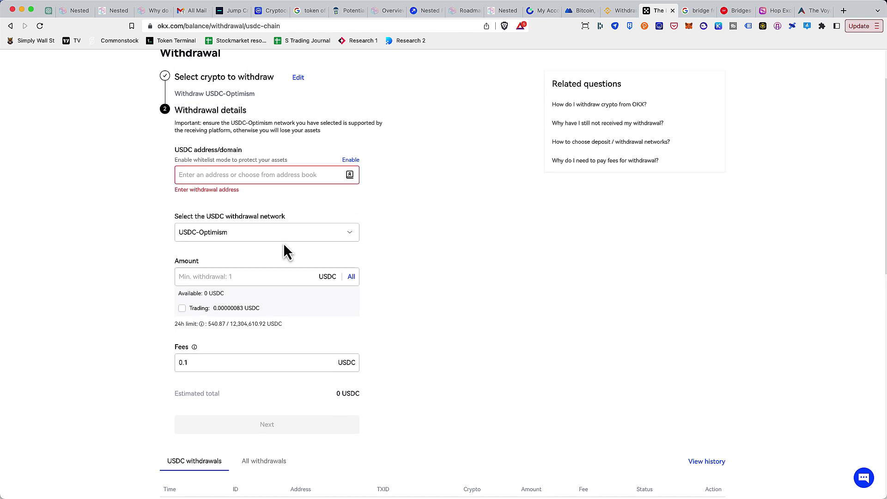
click(348, 235)
scroll(293, 324, down, 3)
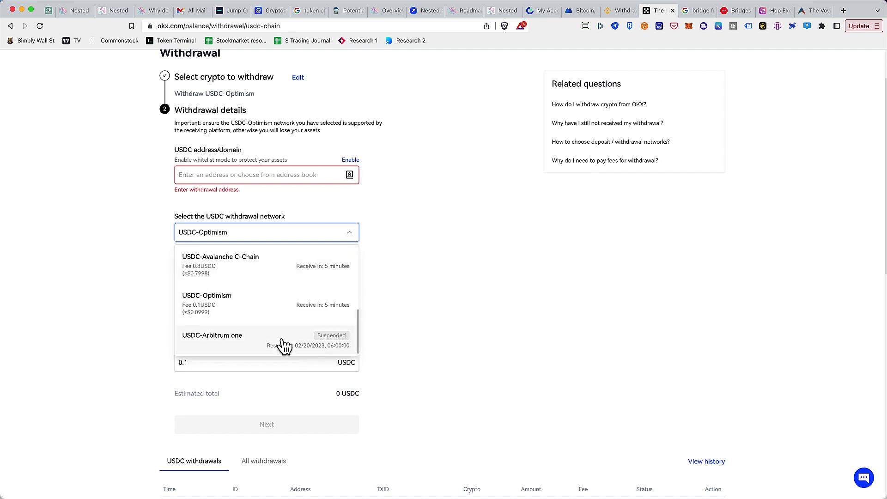
click(459, 290)
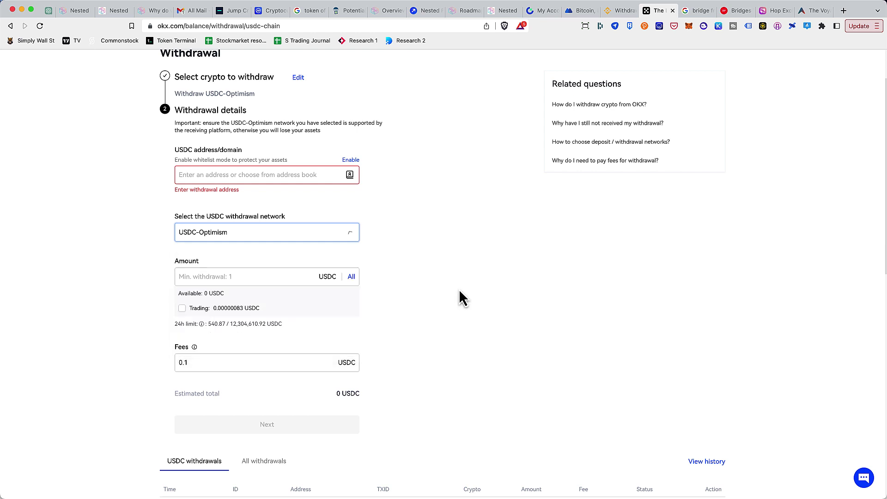
click(694, 10)
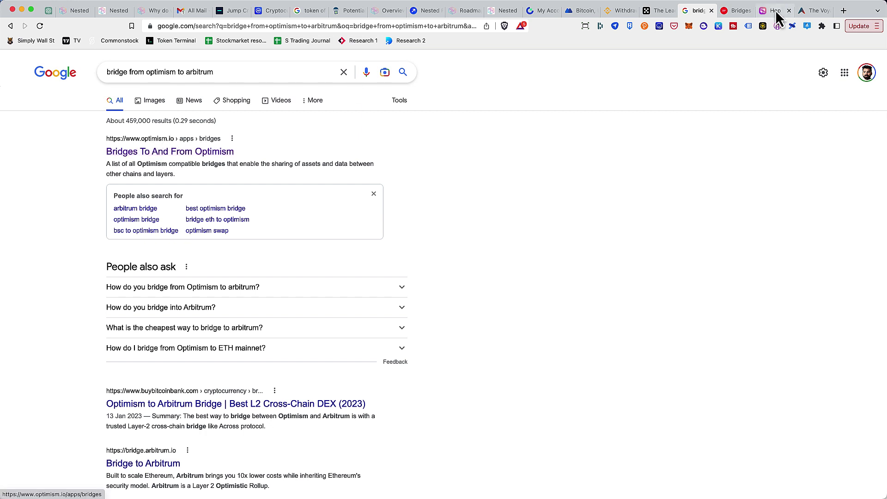
Step: Browse Optimism's Bridge apps: Hop Exchange, Stargate, Synapse Protocol, Across and others
click(736, 12)
scroll(360, 126, up, 1)
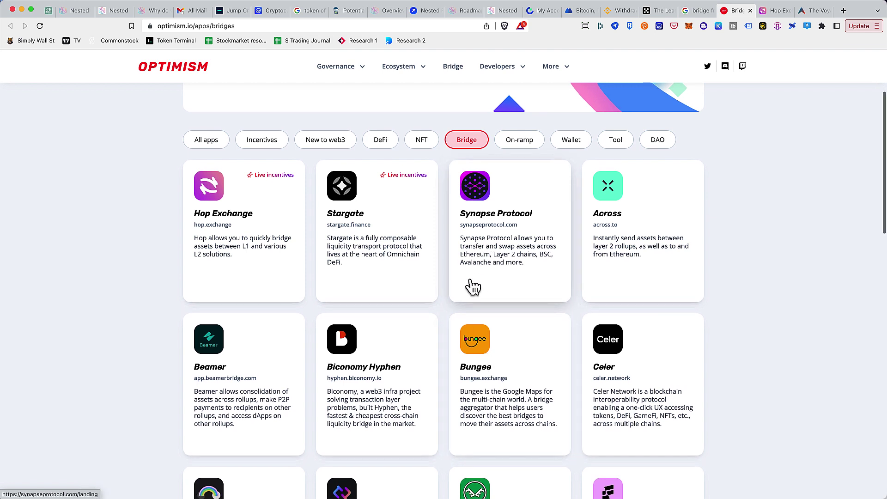
scroll(467, 285, up, 2)
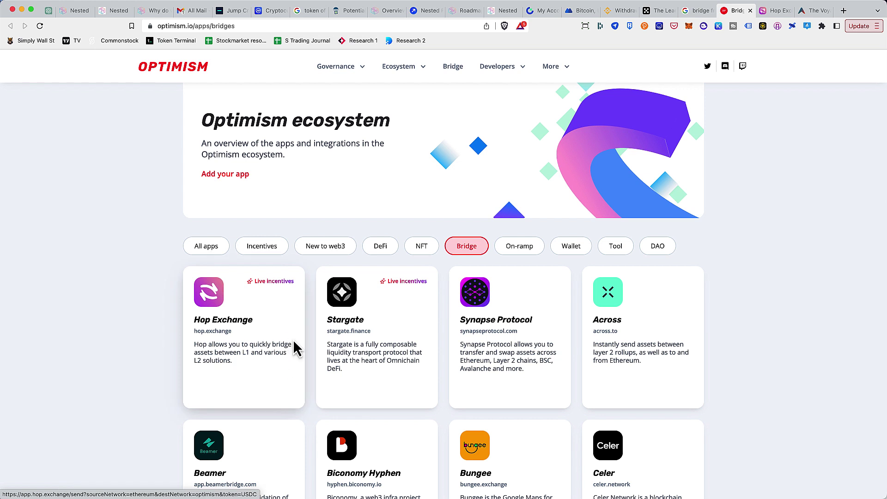
scroll(247, 320, down, 1)
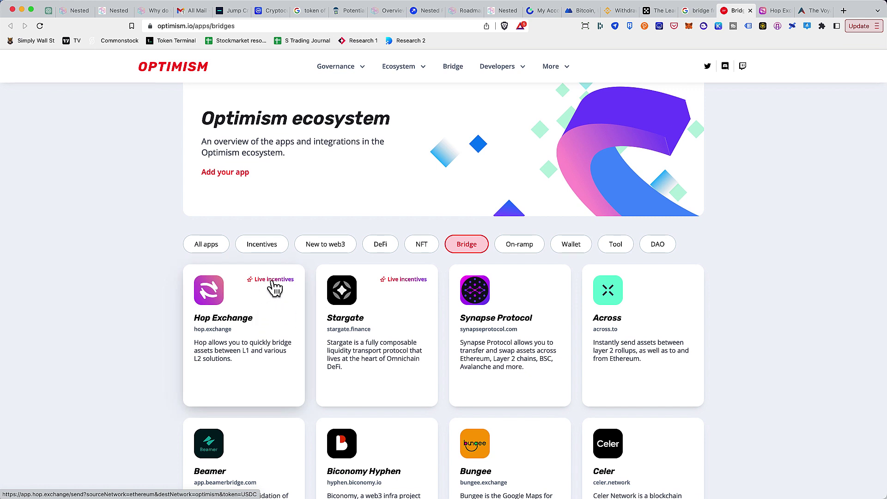
Step: On Hop's Optimism-to-Arbitrum USDC Send page, show the MetaMask, WalletConnect and other wallet options
click(774, 10)
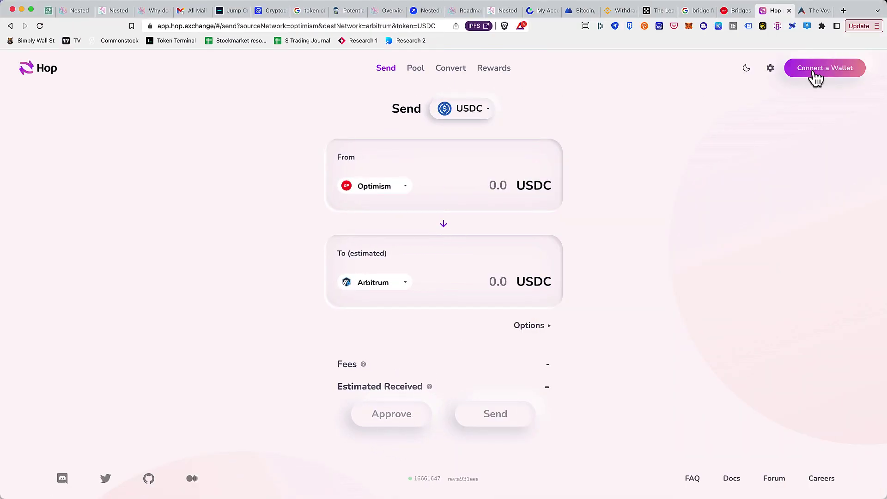
click(814, 77)
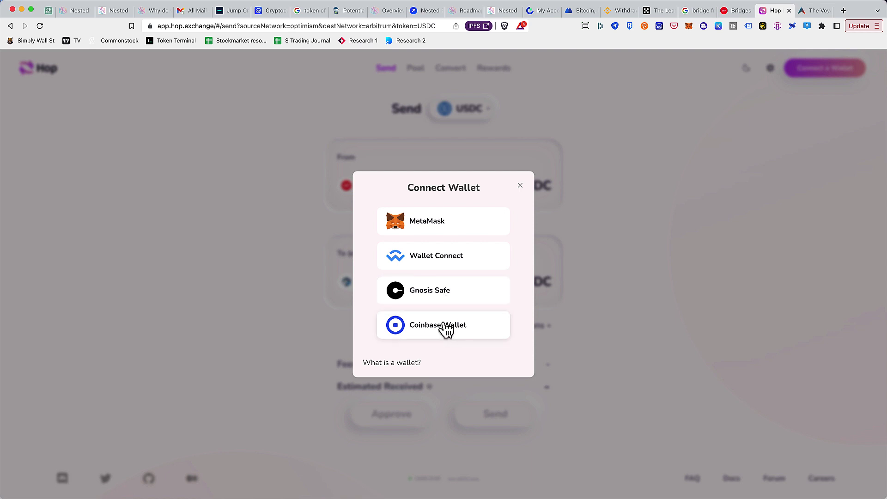
Step: Connect via WalletConnect QR code, revealing 535.84738 USDC on Optimism and 10.910031 on Arbitrum
click(444, 265)
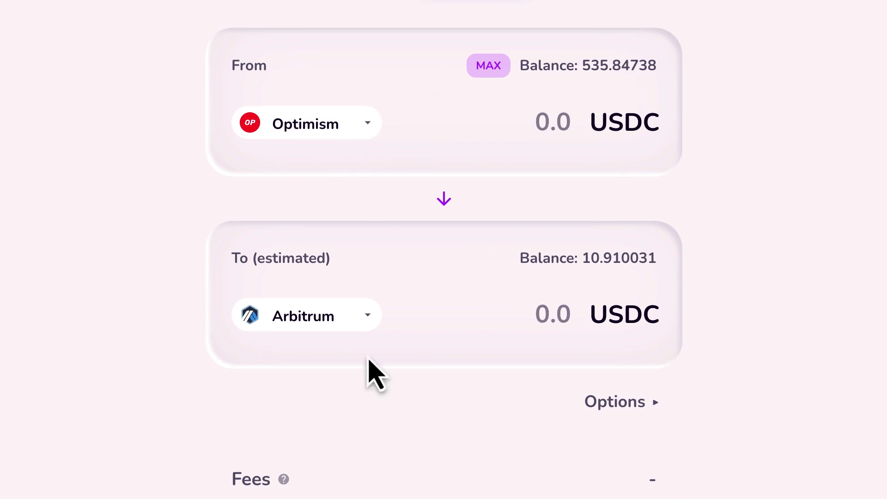
Step: Keep Arbitrum as destination and enter 300 USDC, quoting 299.31523 USDC estimated received
click(361, 314)
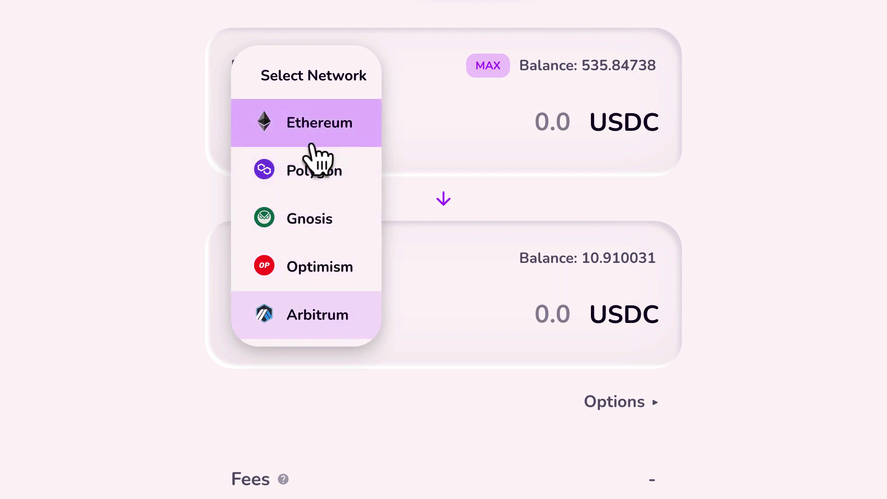
click(165, 208)
click(554, 125)
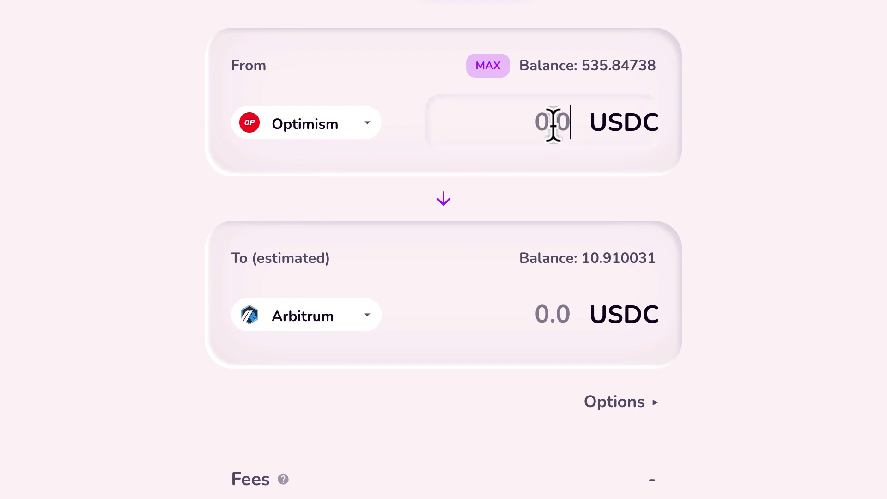
text(300)
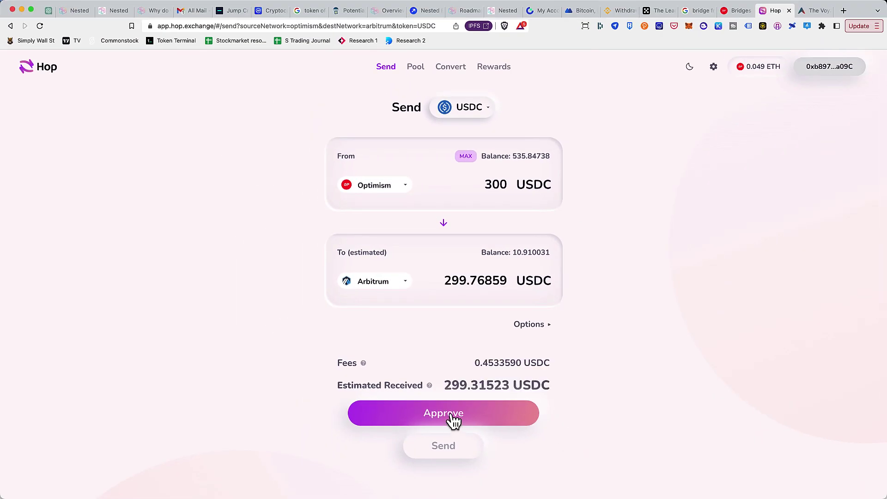
scroll(453, 420, down, 1)
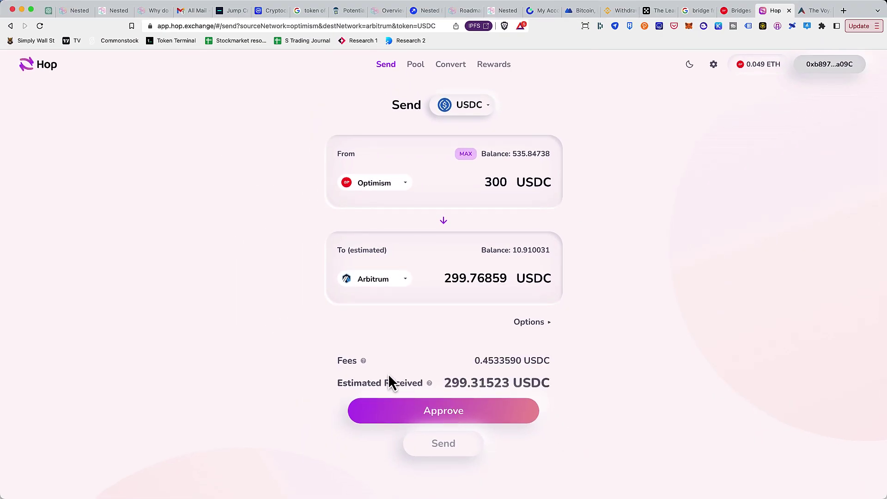
Step: Read the fee breakdown and expand Options to show the Custom recipient field
mouse_move(364, 360)
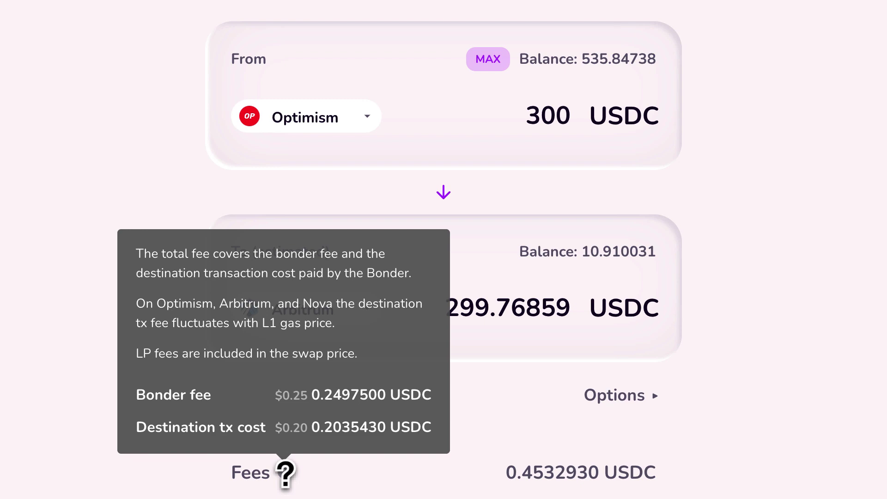
click(652, 396)
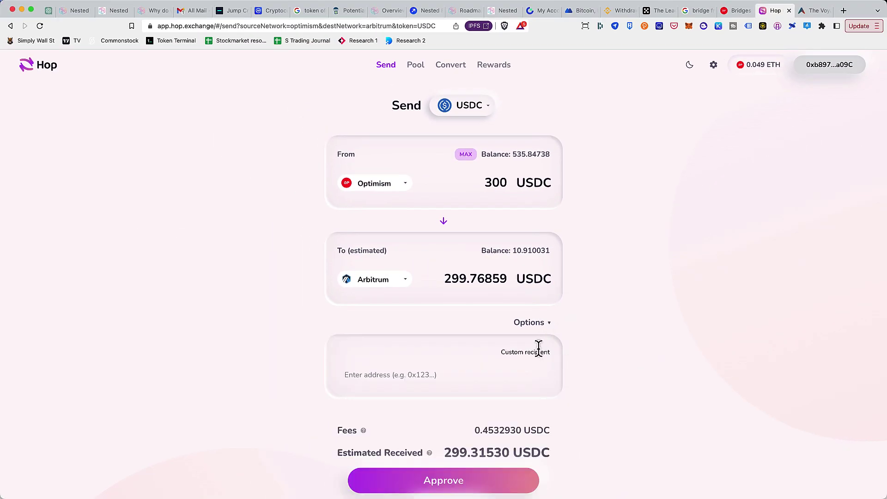
scroll(437, 374, down, 1)
click(436, 374)
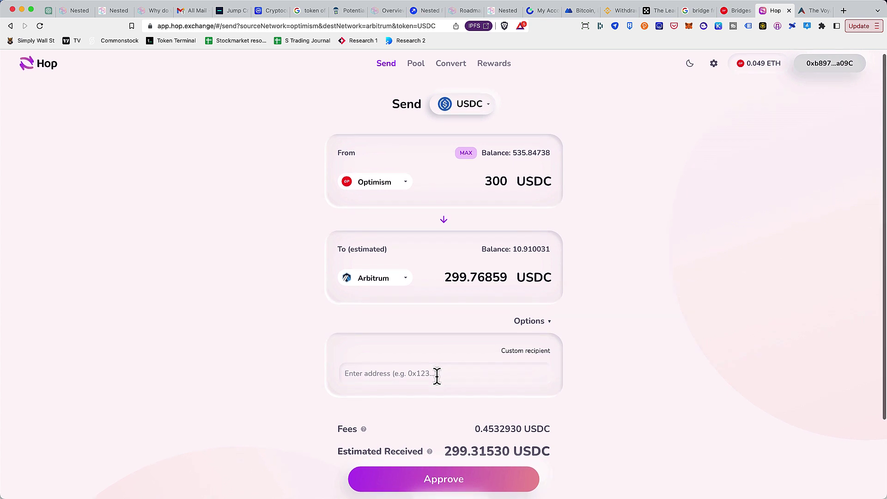
scroll(445, 279, down, 1)
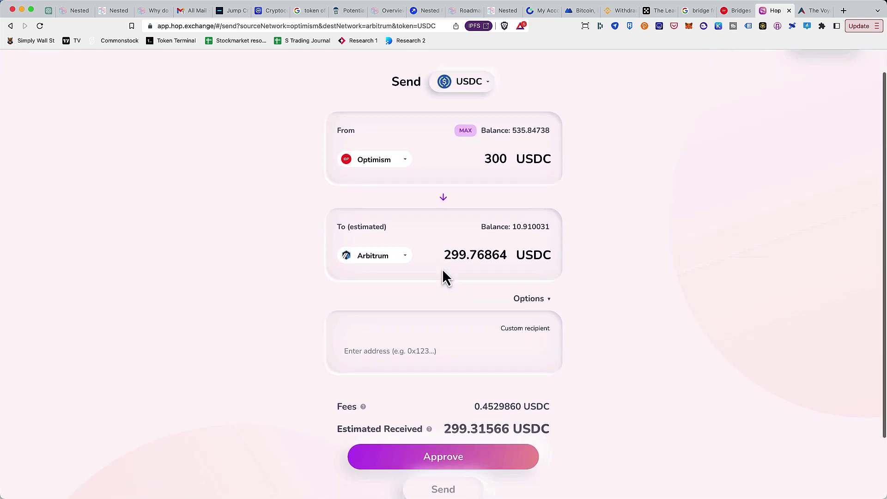
scroll(691, 197, up, 1)
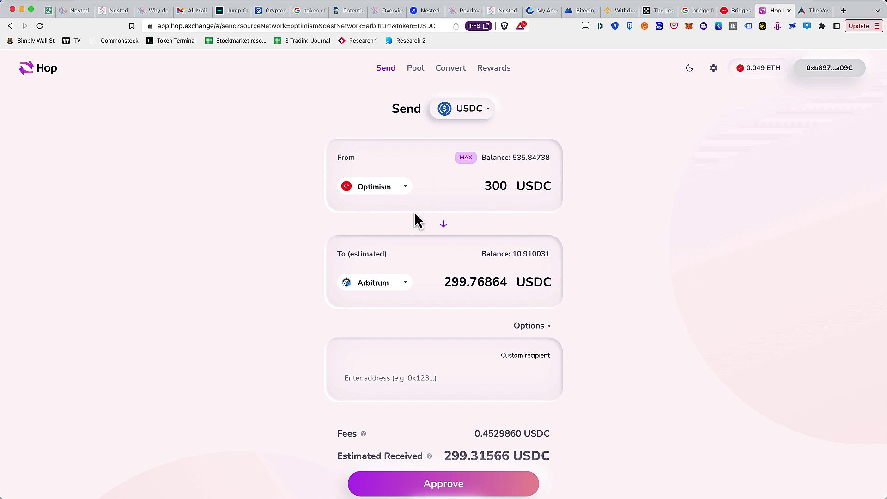
scroll(387, 289, down, 1)
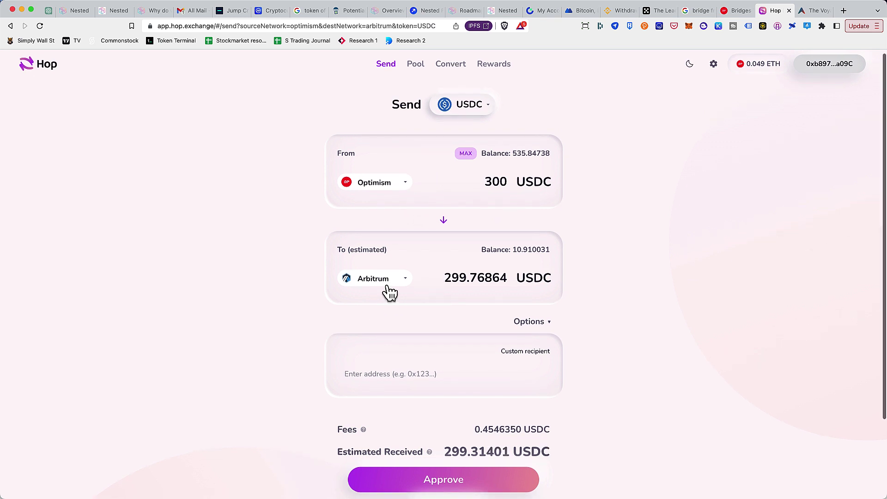
scroll(389, 292, up, 1)
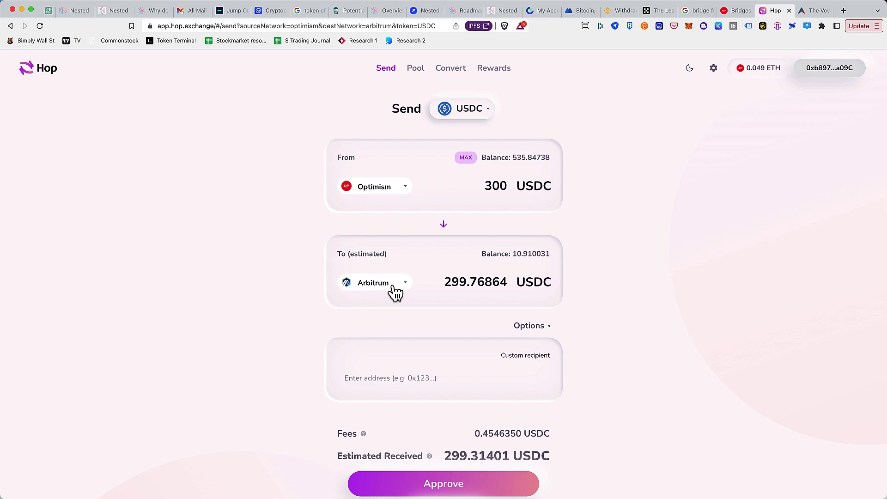
click(374, 195)
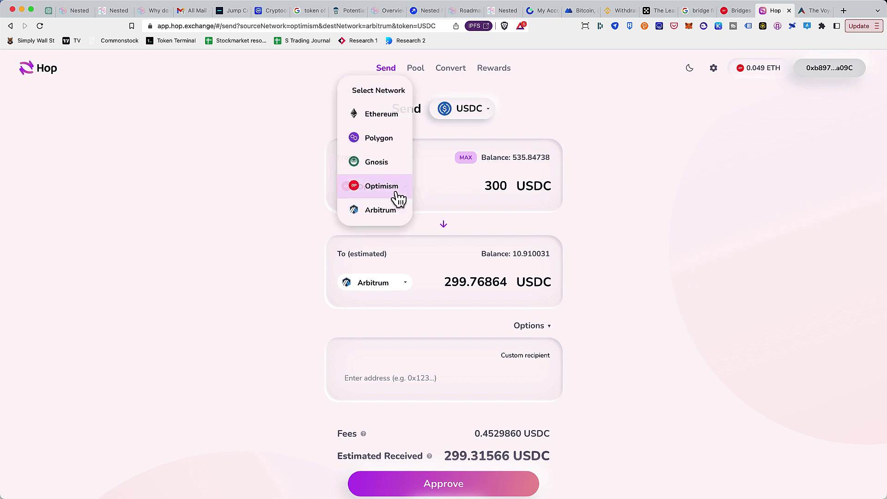
click(372, 228)
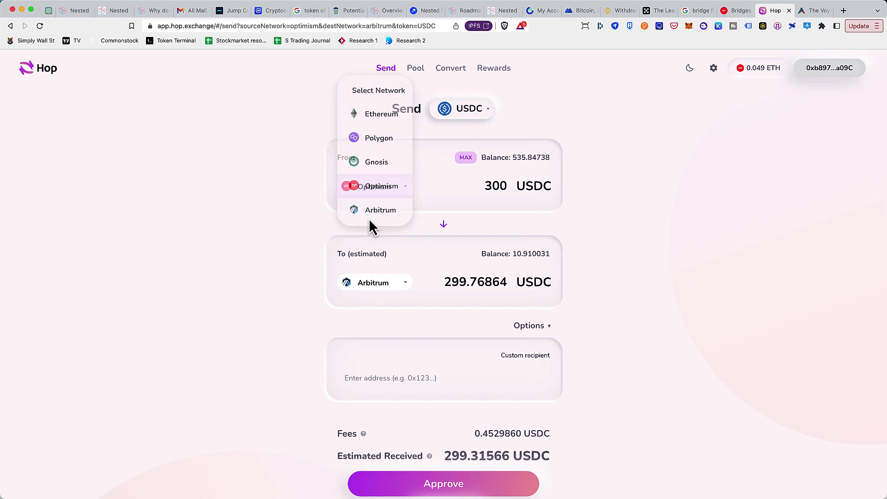
click(408, 373)
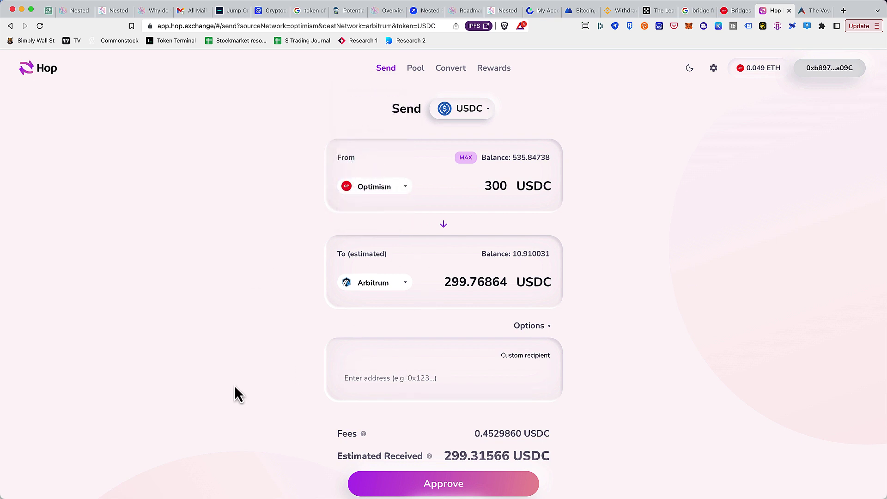
Step: Approve a 300 USDC spending limit for Hop, leaving Approve all unchecked
click(455, 490)
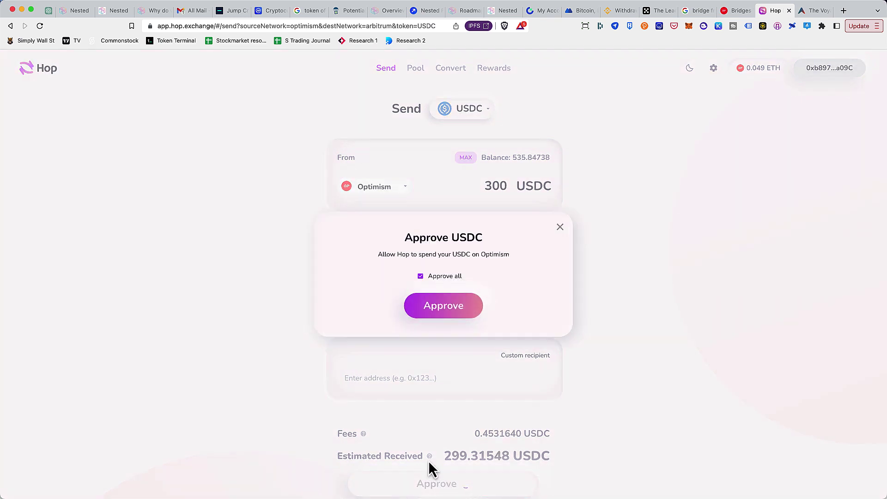
click(447, 277)
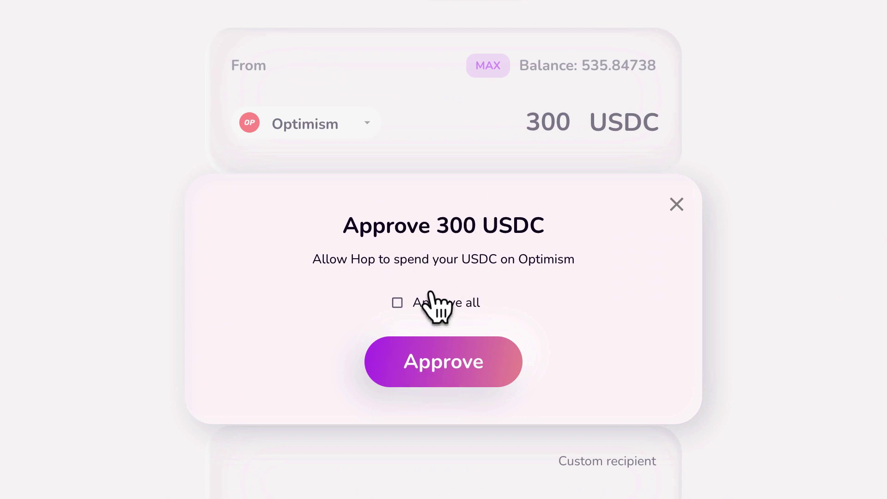
drag(429, 225, 550, 232)
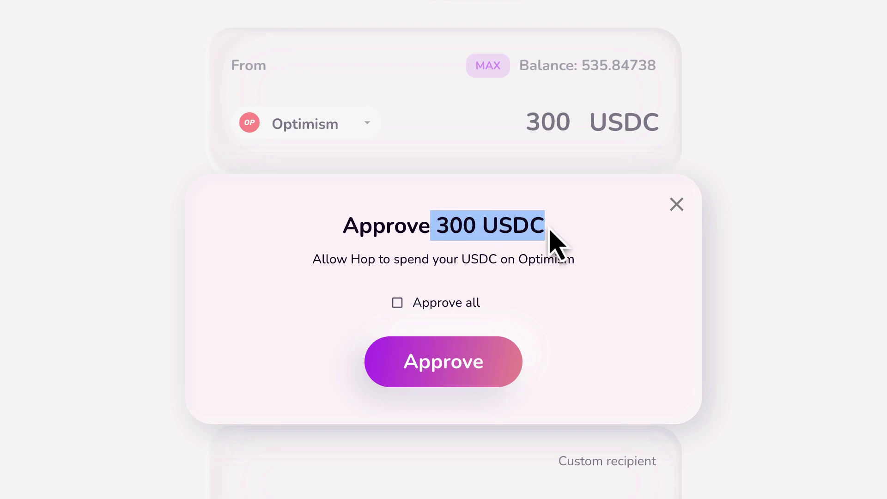
click(398, 303)
click(398, 302)
click(447, 358)
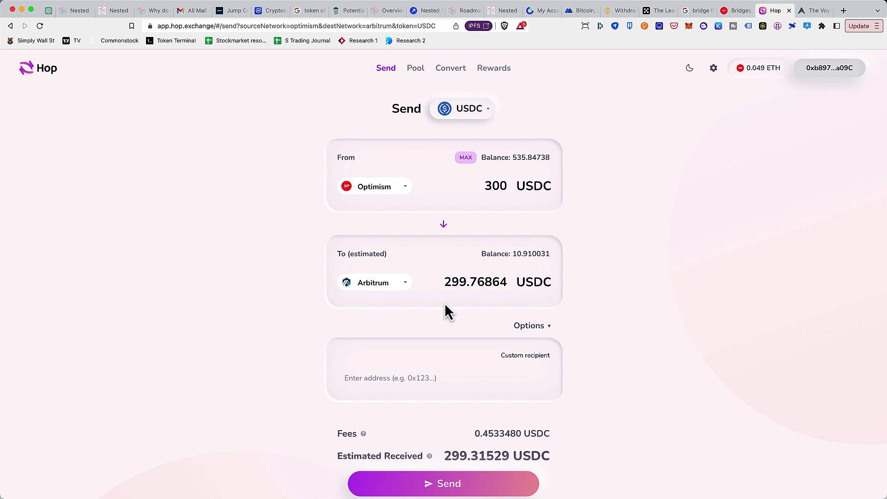
Step: Send and confirm the 300 USDC Optimism-to-Arbitrum transfer, then close the completed status summary
click(440, 486)
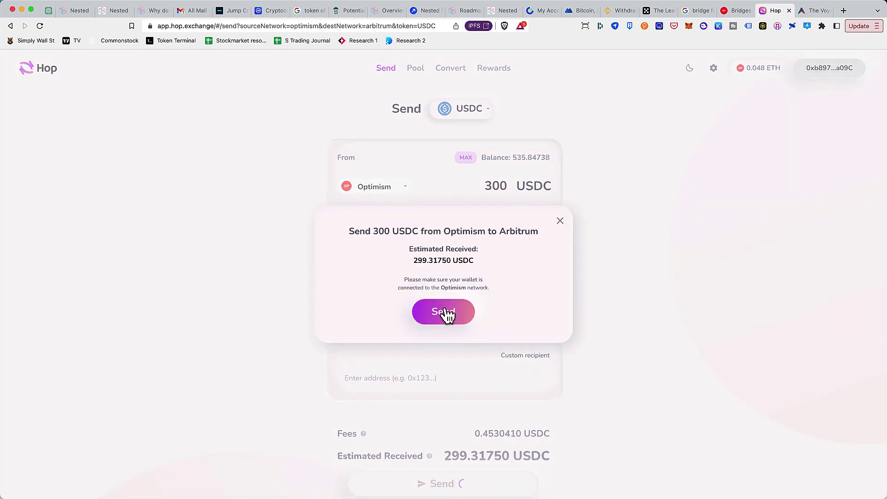
click(442, 314)
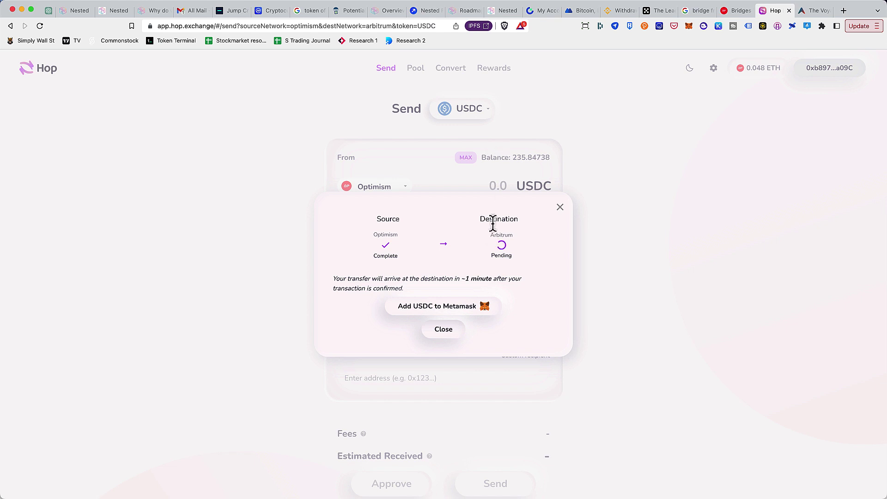
scroll(492, 224, down, 1)
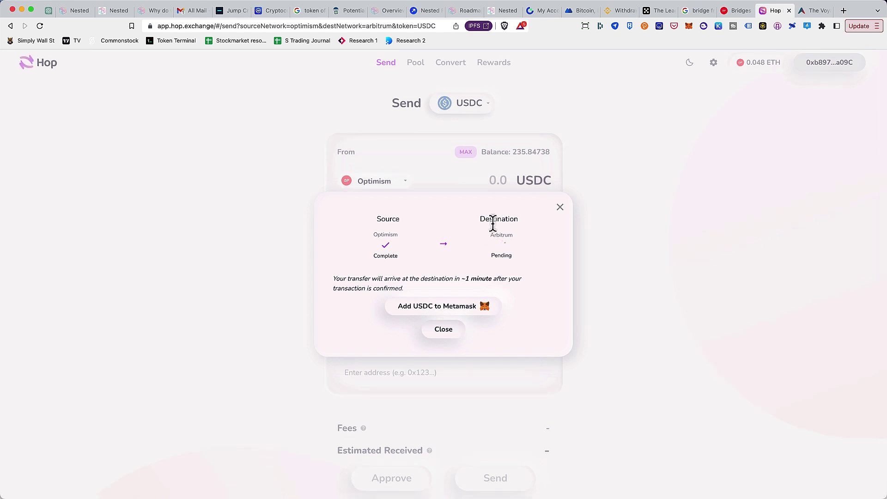
click(443, 329)
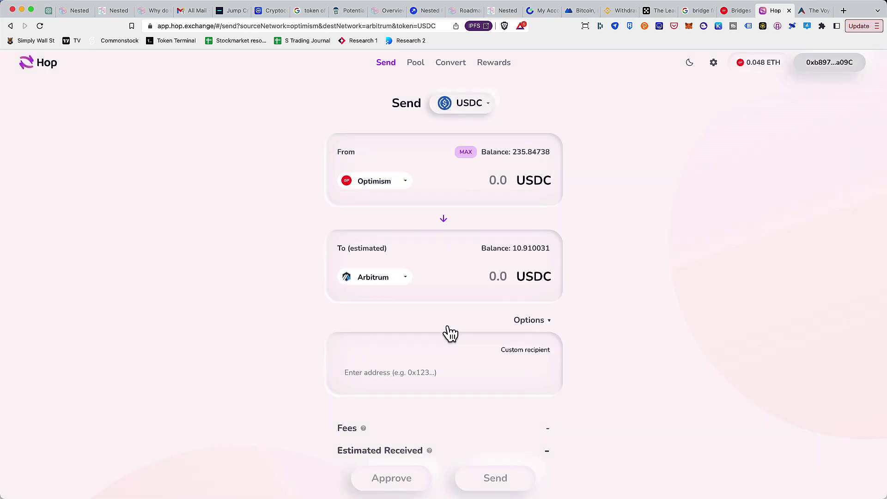
Step: Check the token list keeping USDC, view the Optimism onboarding rewards page, then return to Send
click(476, 106)
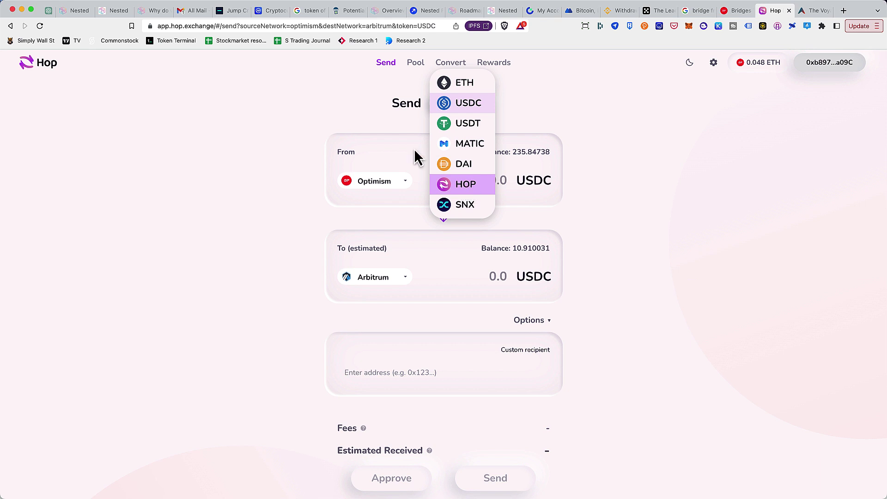
click(393, 121)
click(490, 68)
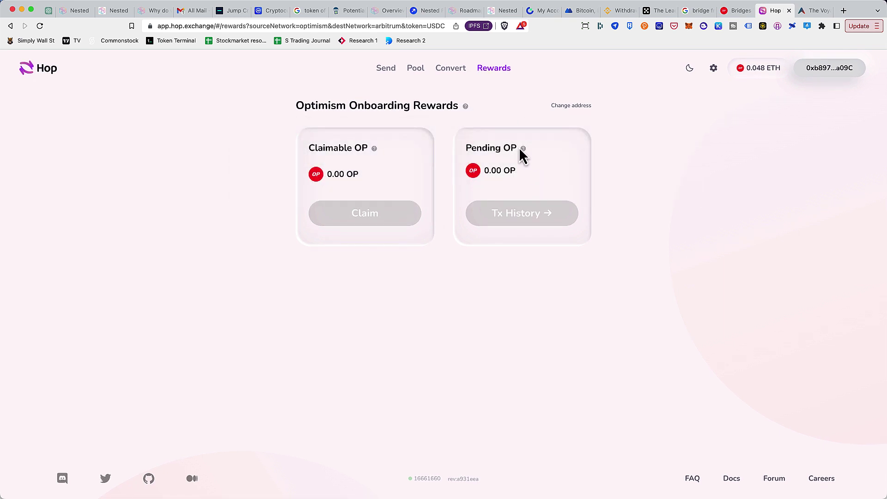
click(386, 68)
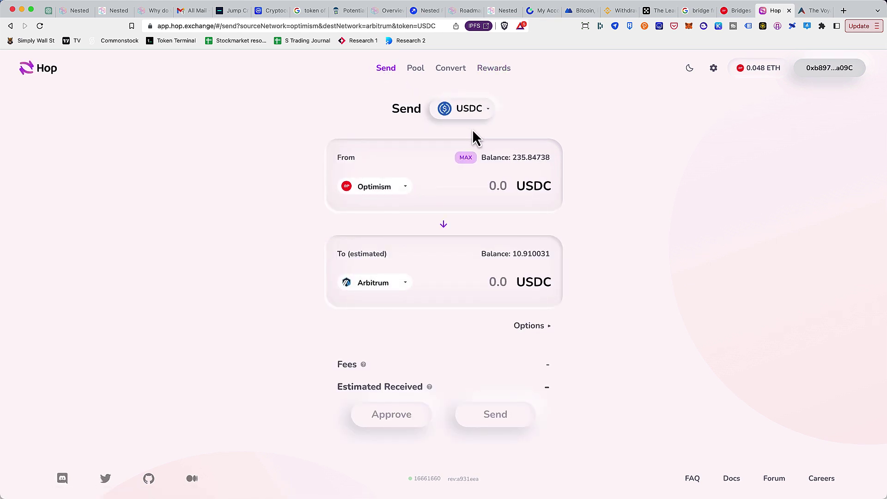
Step: On OKX, browse the USDC withdrawal network list, noting Arbitrum One is suspended, then close it
click(652, 10)
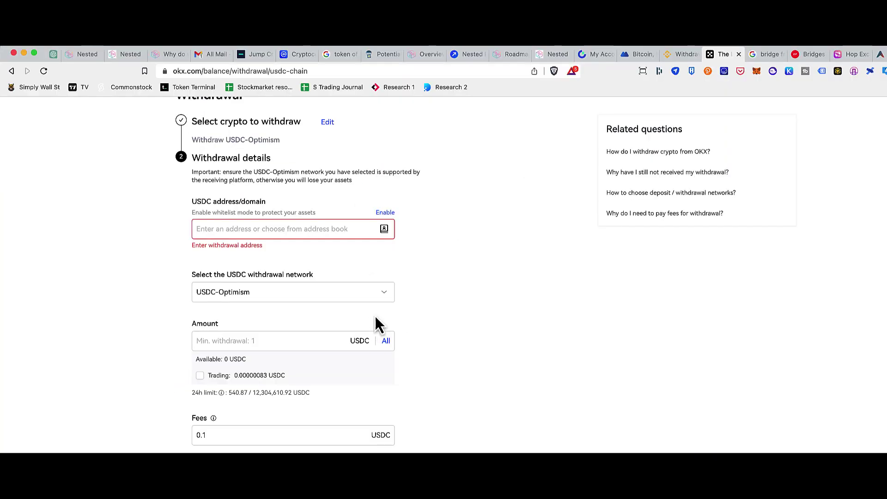
click(392, 295)
scroll(337, 423, down, 5)
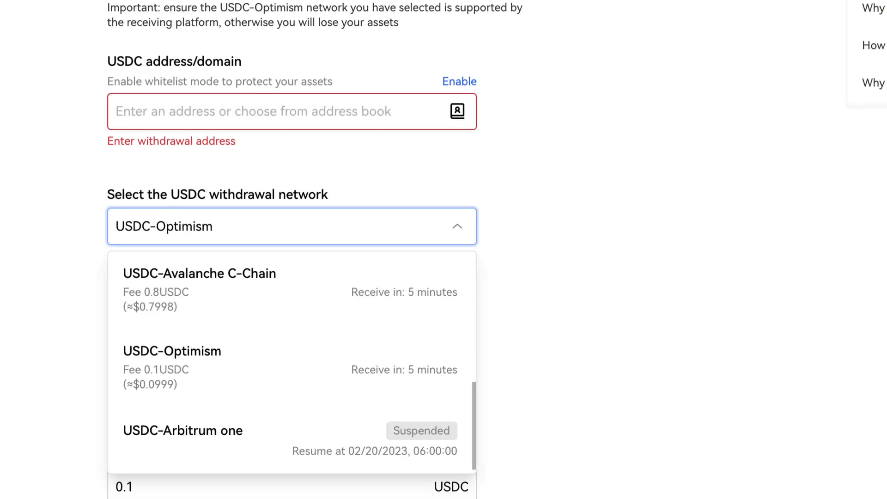
scroll(275, 261, up, 2)
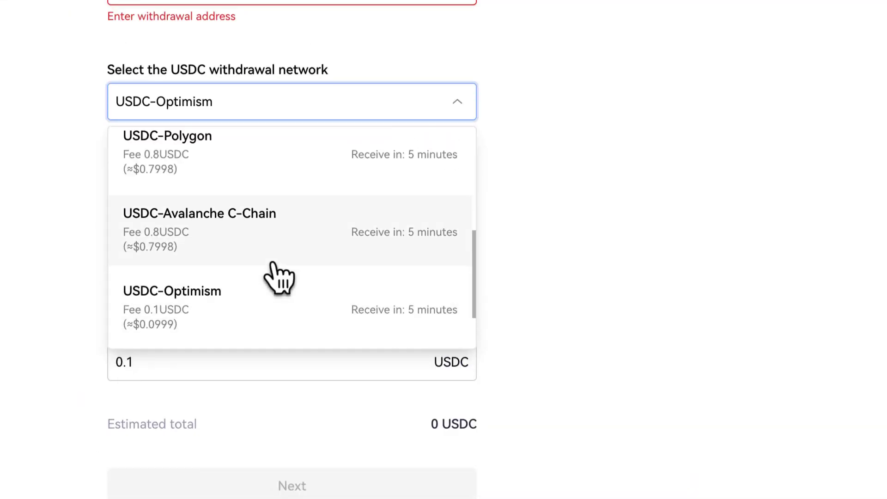
scroll(267, 267, down, 2)
scroll(261, 256, up, 8)
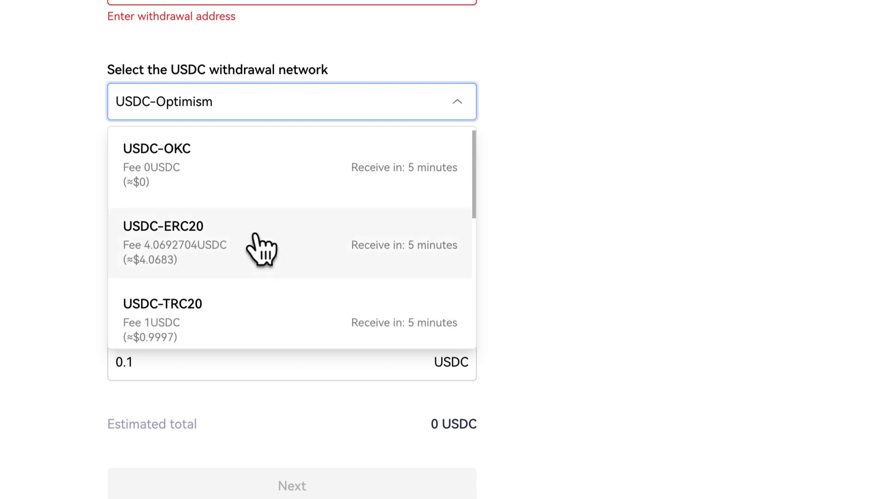
scroll(252, 218, down, 6)
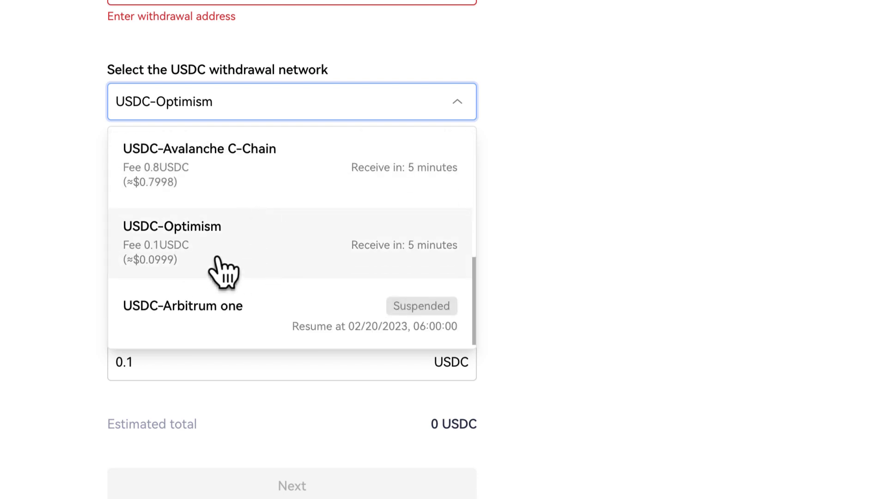
click(651, 279)
scroll(650, 280, up, 5)
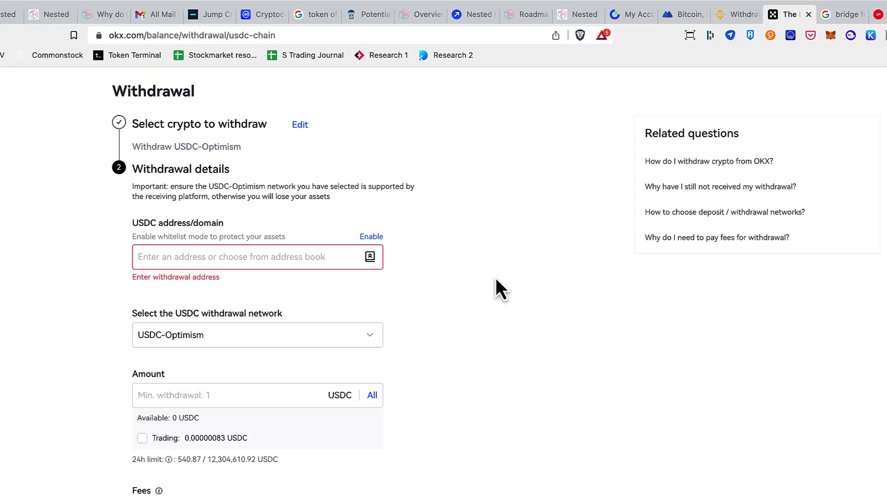
scroll(496, 288, up, 1)
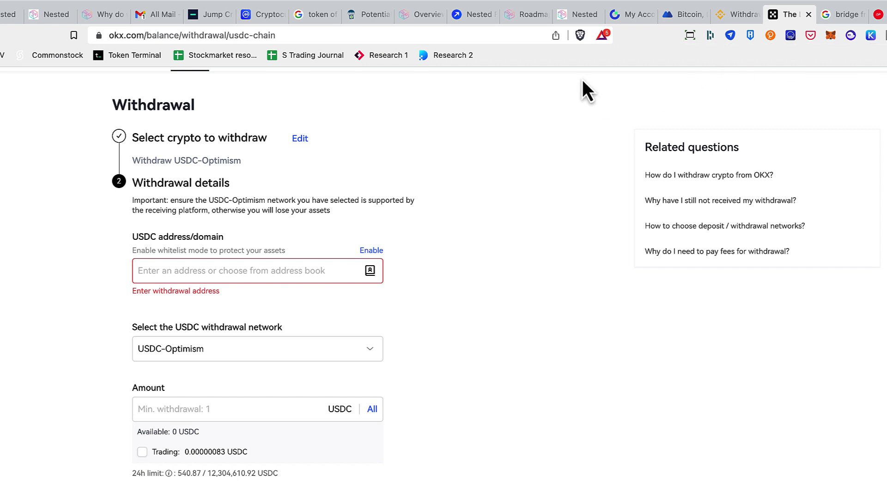
click(571, 16)
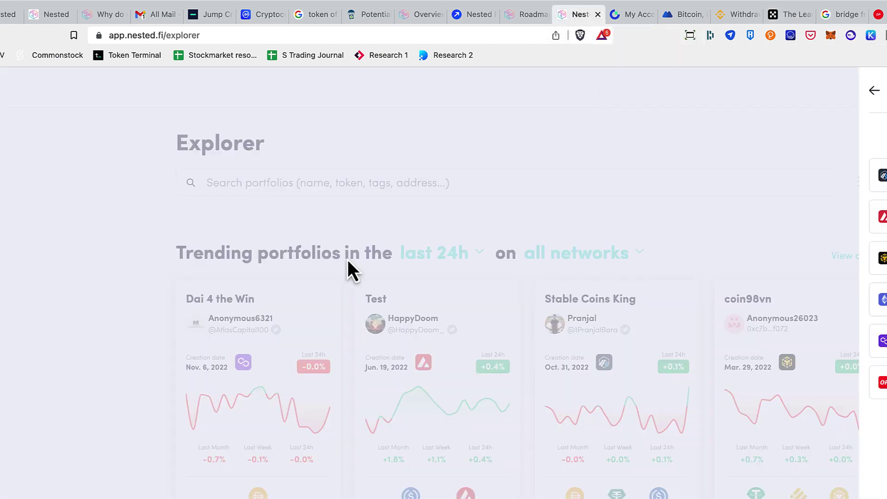